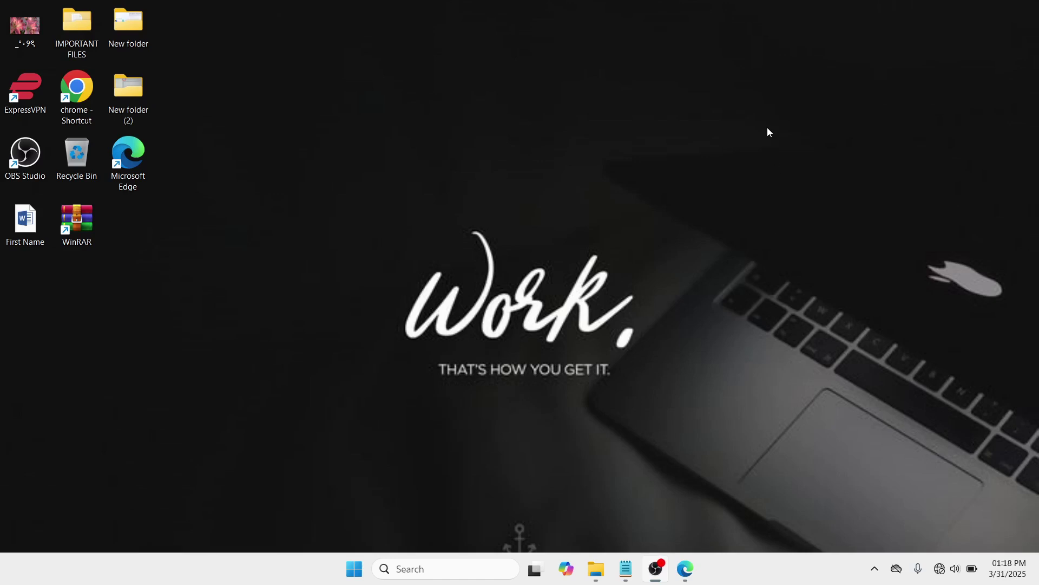
# - Dismiss the video-title note, open Settings from the Win+X menu, and go to Privacy & security
pyautogui.click(626, 568)
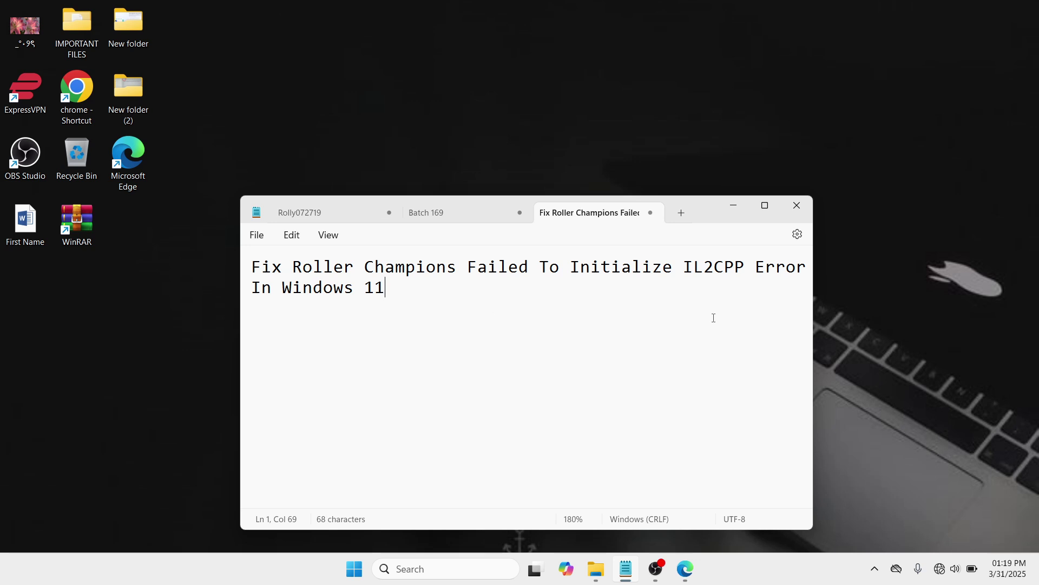
pyautogui.click(734, 206)
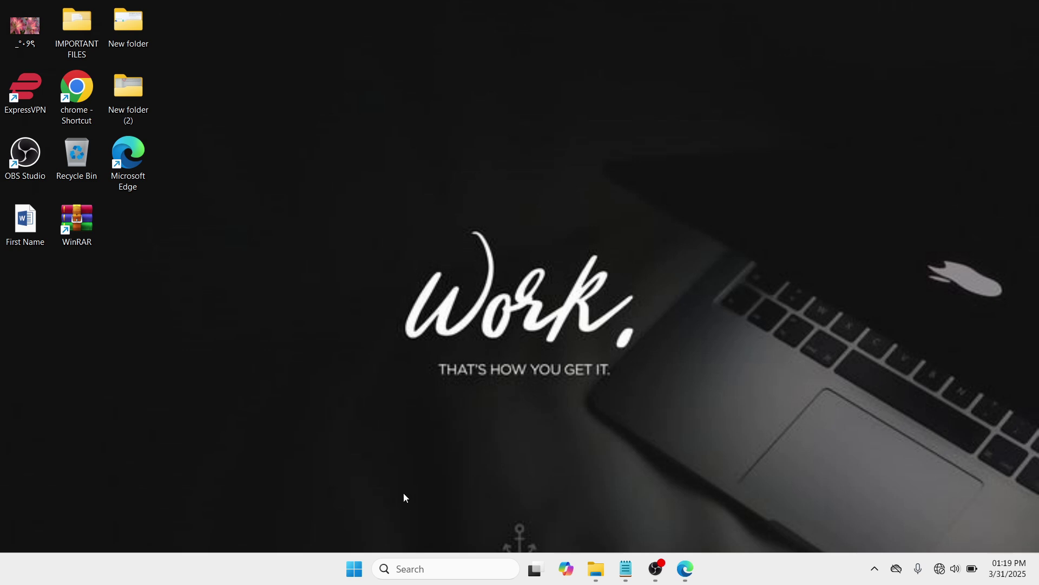
pyautogui.rightClick(354, 574)
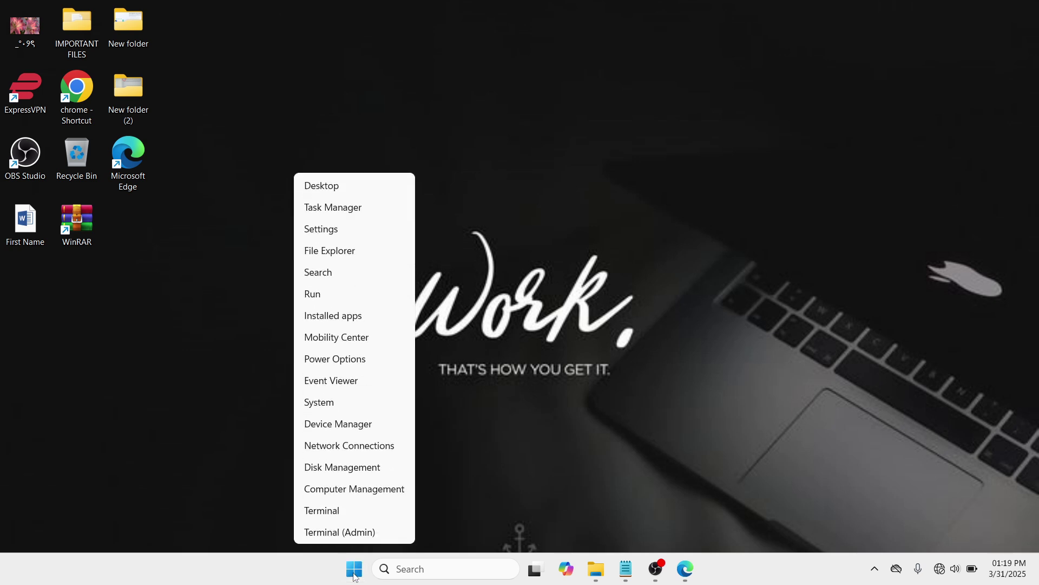
pyautogui.click(334, 223)
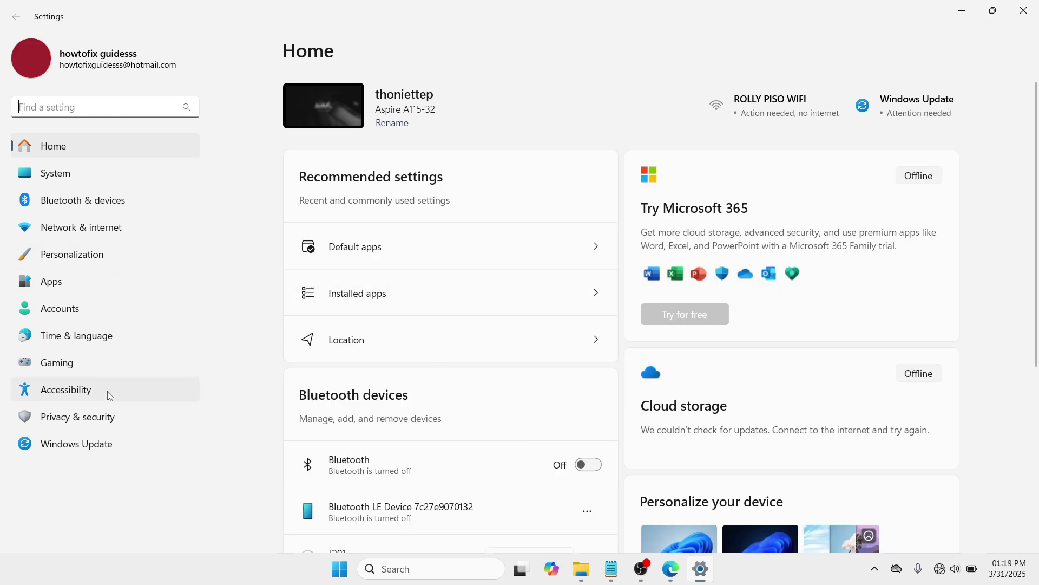
pyautogui.click(132, 420)
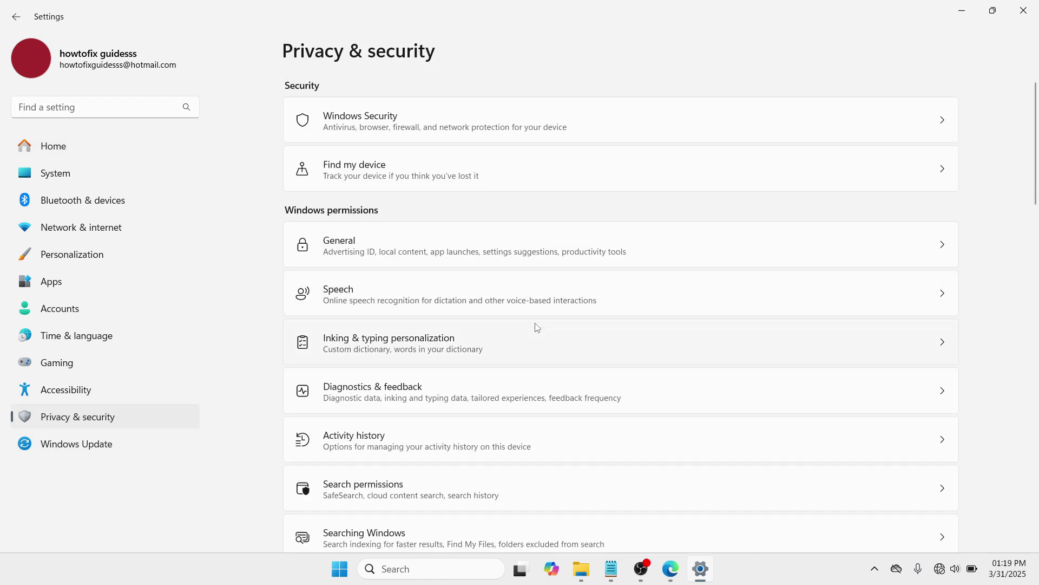
# - Launch the Windows Security app from its page in Settings
pyautogui.click(665, 108)
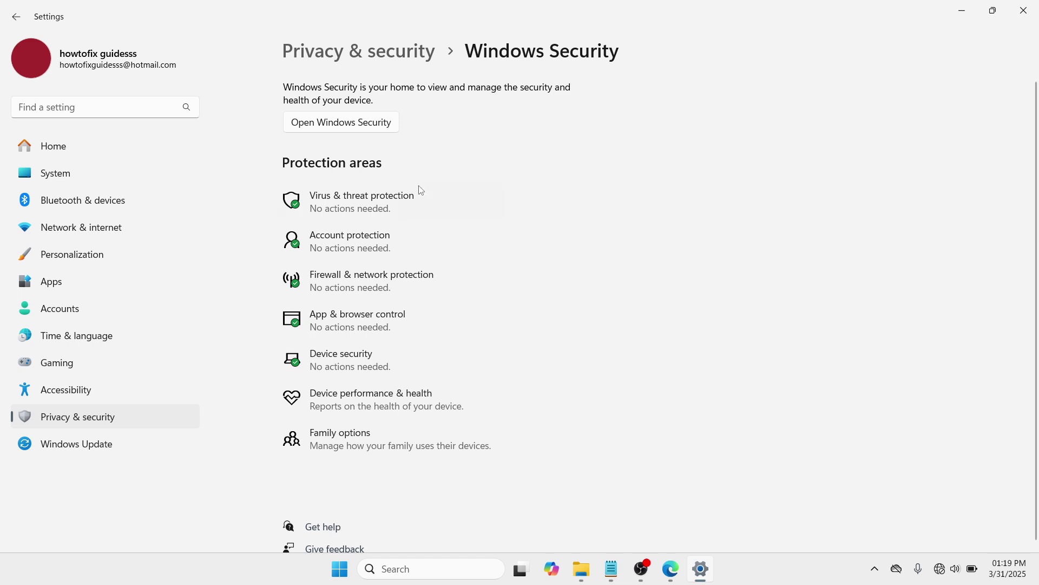
pyautogui.click(369, 122)
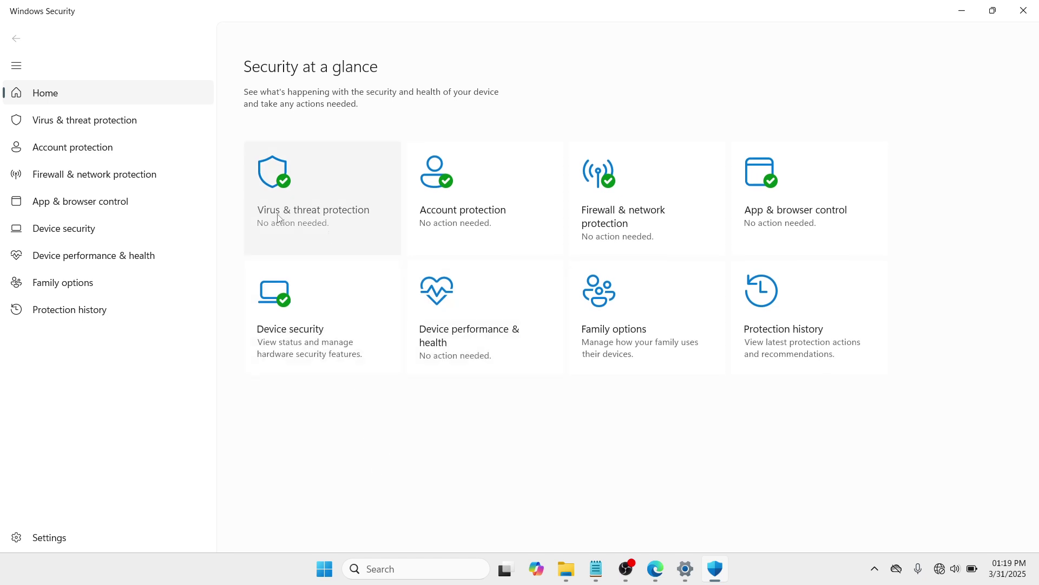
# - Open Virus & threat protection and go to its Ransomware protection settings
pyautogui.click(356, 216)
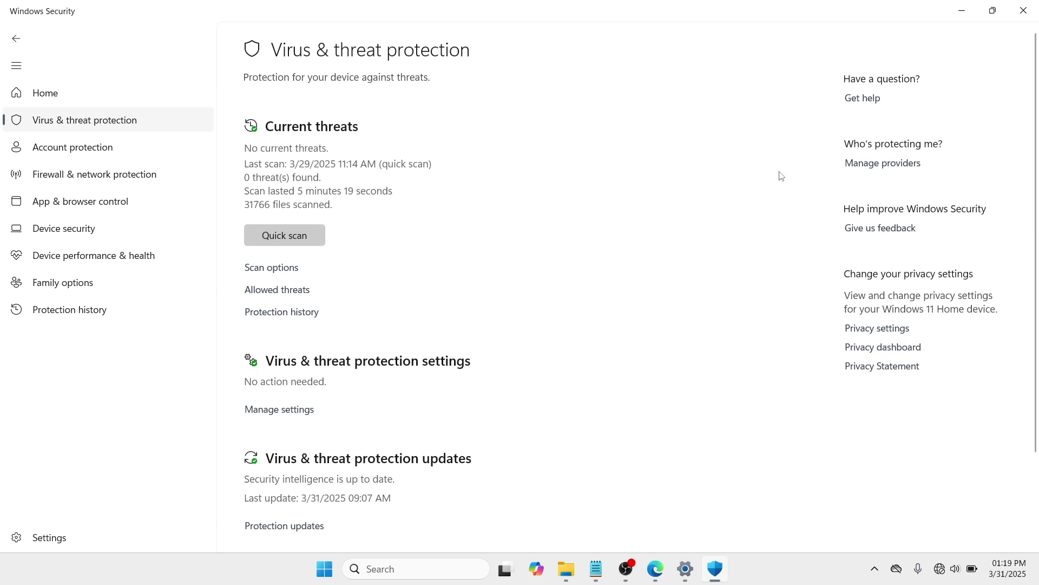
pyautogui.scroll(-3, 1038, 160)
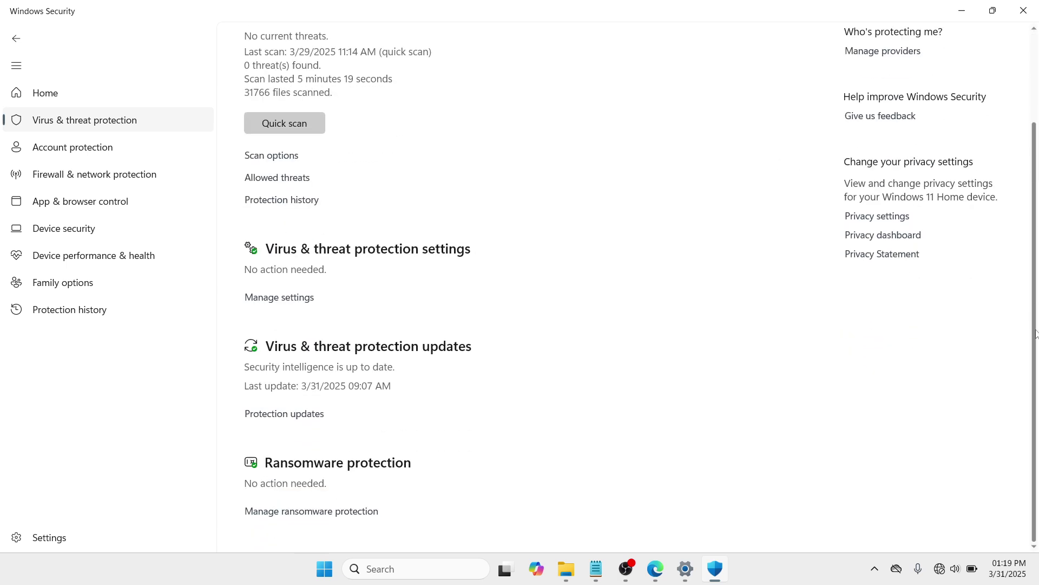
pyautogui.click(357, 515)
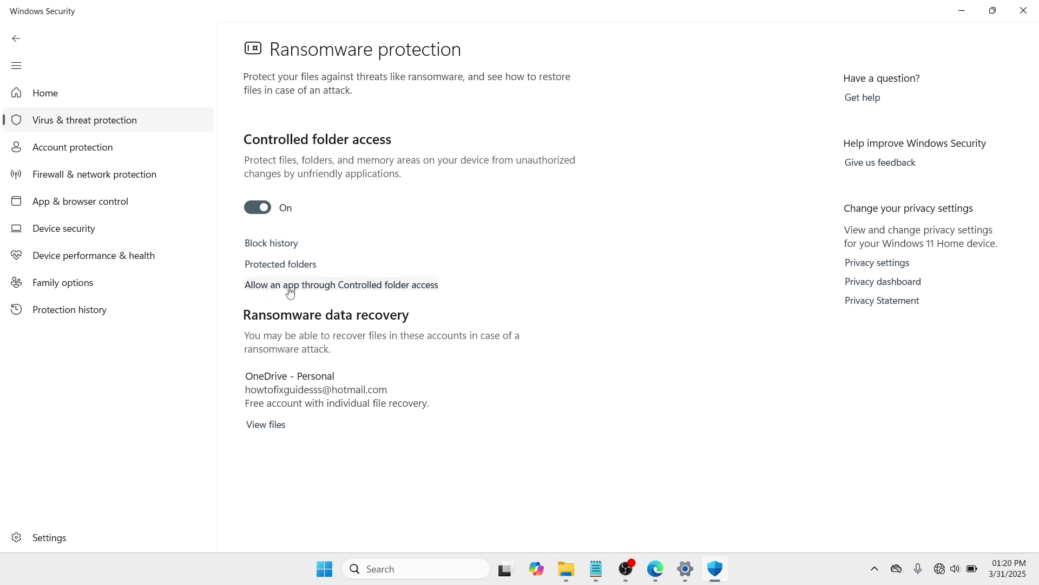
# - Open the 'Allow an app through Controlled folder access' page under Manage ransomware protection
pyautogui.click(375, 286)
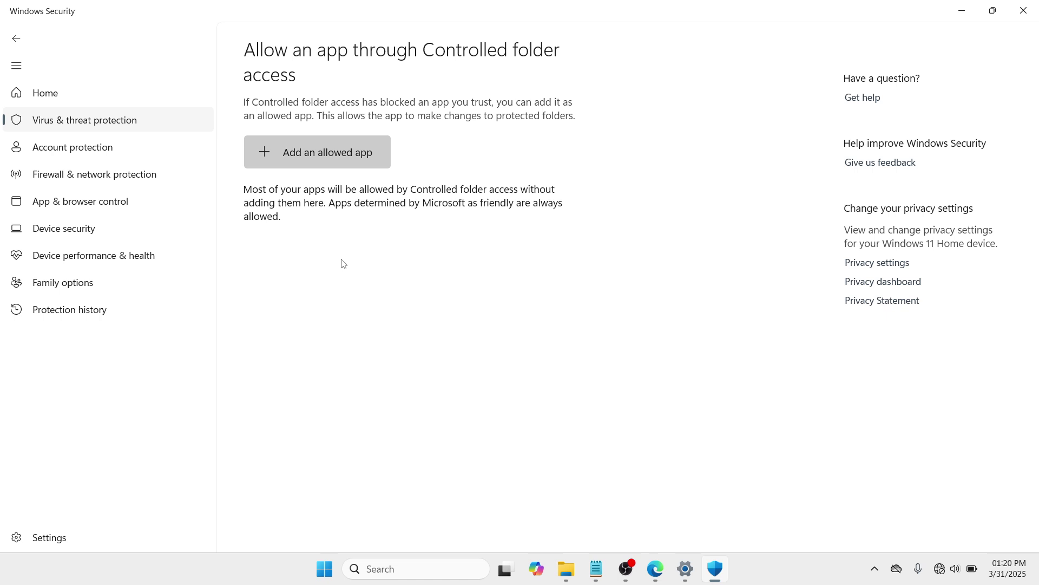
pyautogui.click(322, 153)
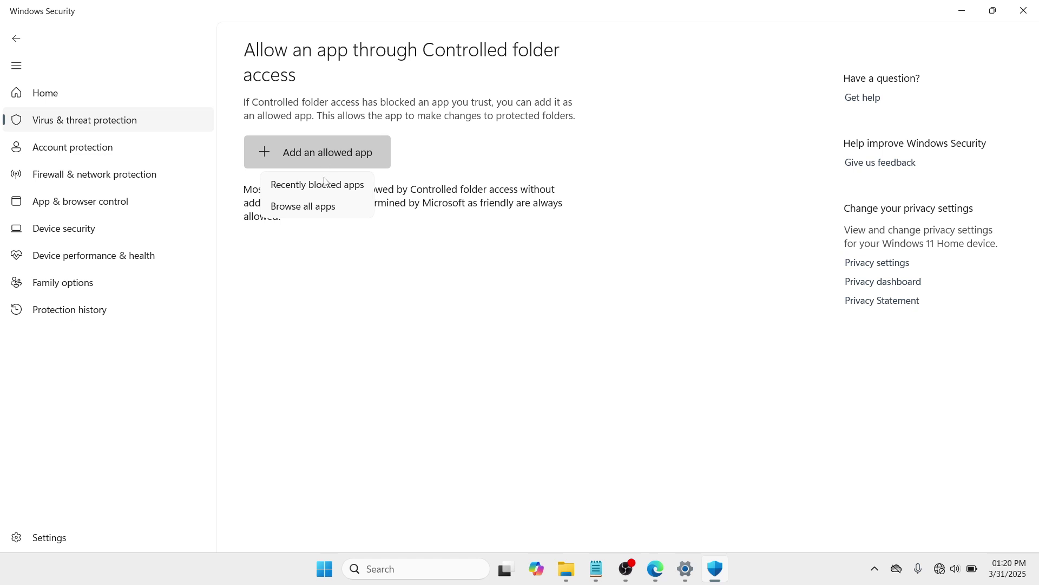
pyautogui.click(336, 212)
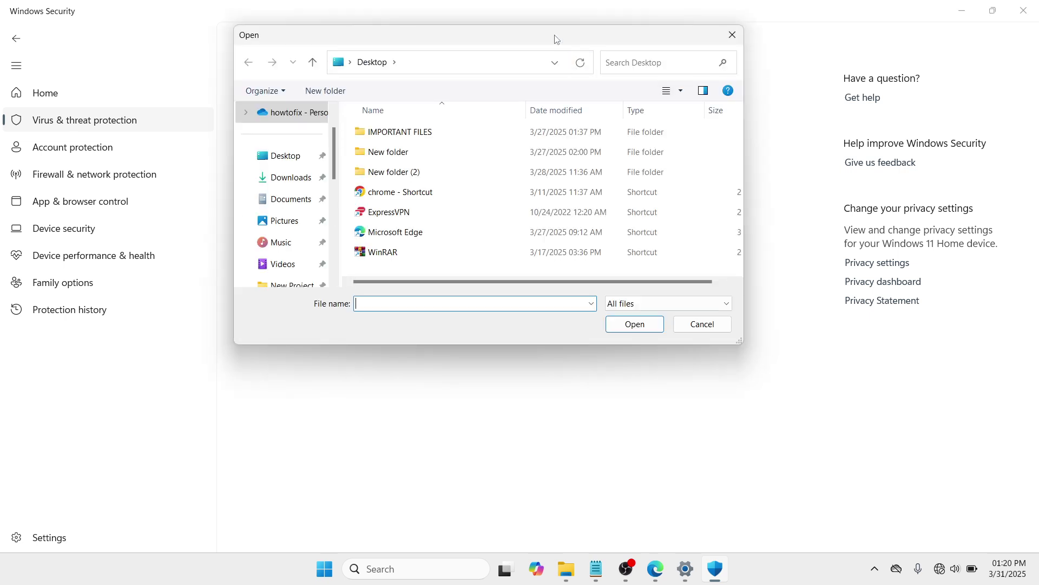
pyautogui.moveTo(556, 39); pyautogui.dragTo(551, 44)
pyautogui.click(622, 62)
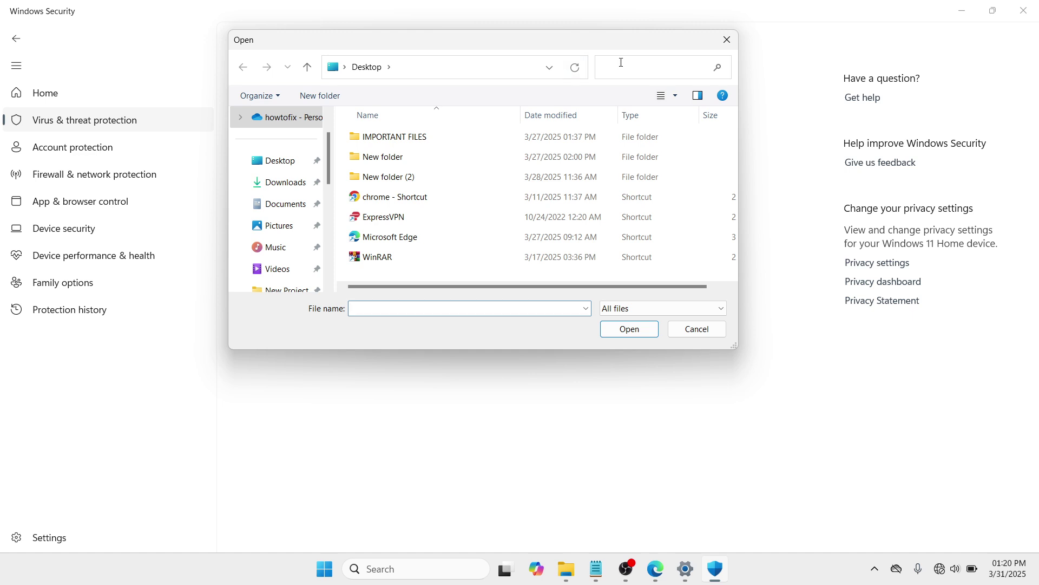
pyautogui.write('roller')
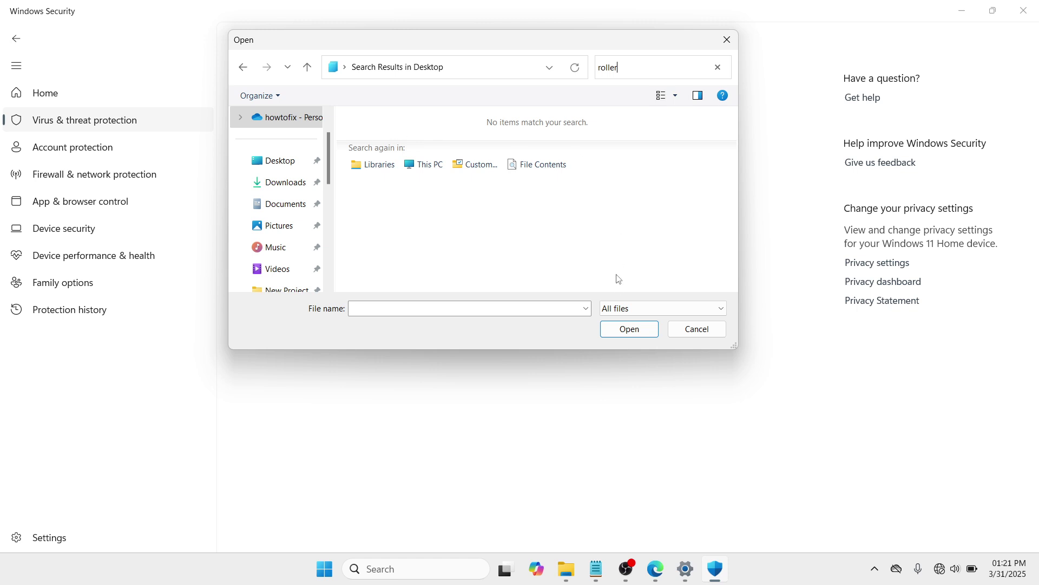
pyautogui.click(697, 329)
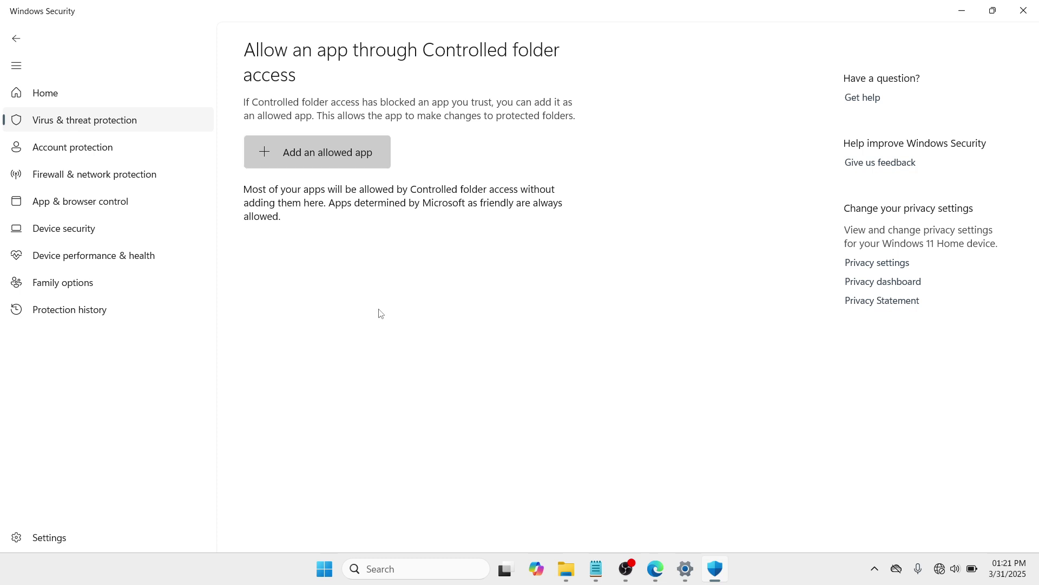
# - Return to Virus & threat protection, open Manage settings, and go to Add or remove exclusions
pyautogui.click(23, 43)
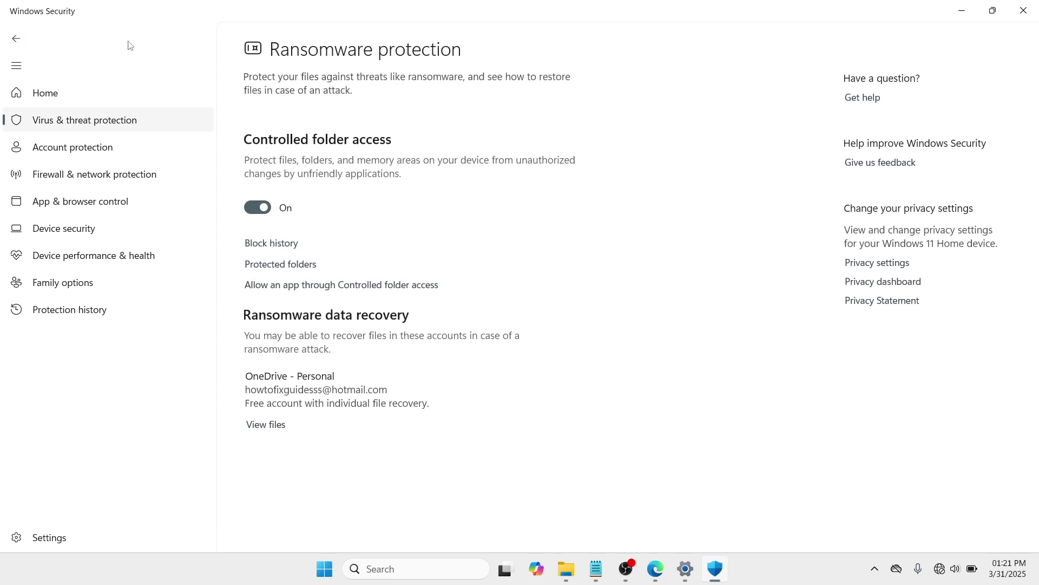
pyautogui.click(15, 38)
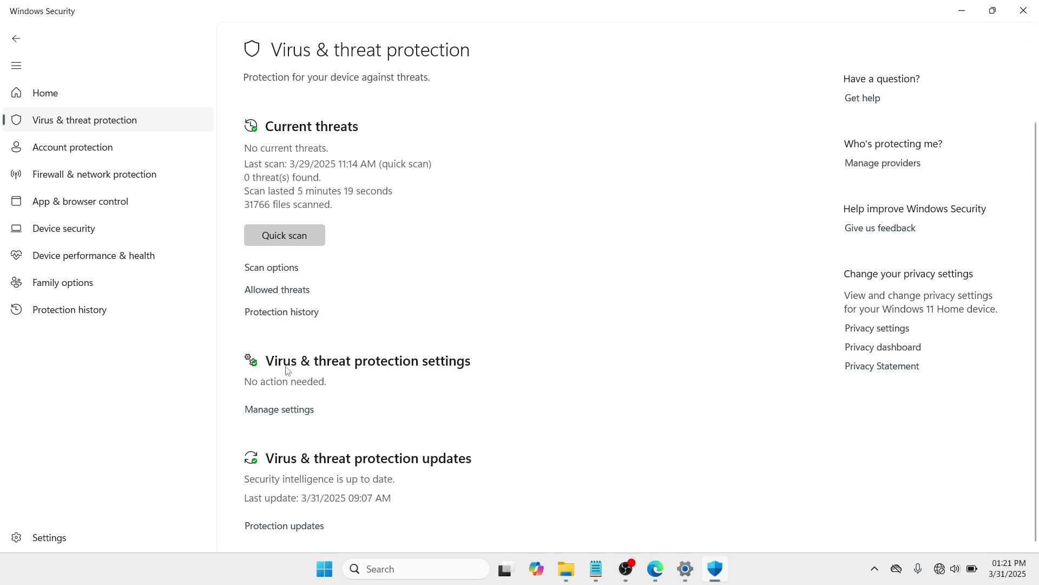
pyautogui.click(289, 410)
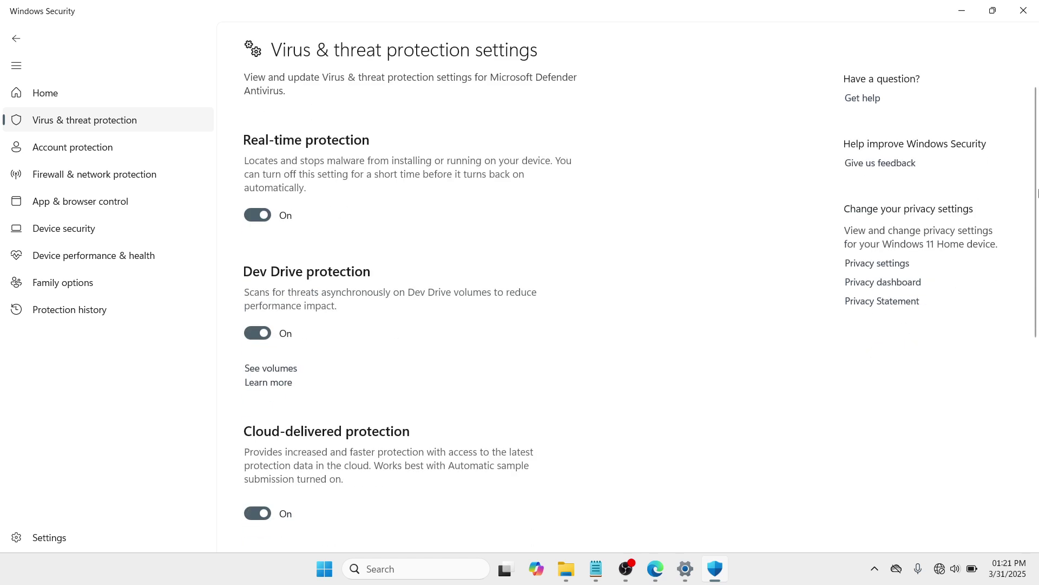
pyautogui.moveTo(1037, 204); pyautogui.dragTo(1038, 417)
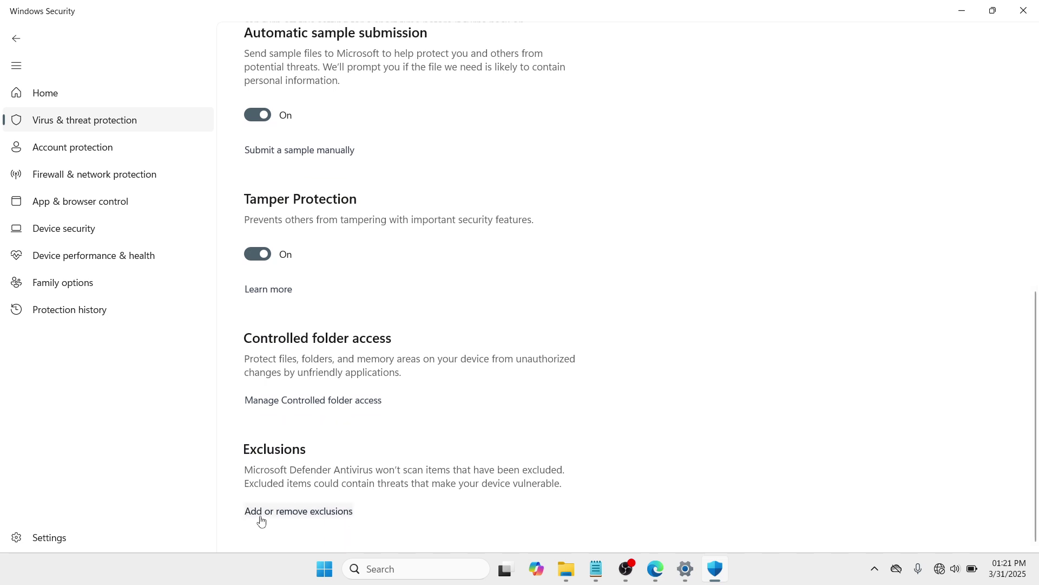
pyautogui.click(314, 514)
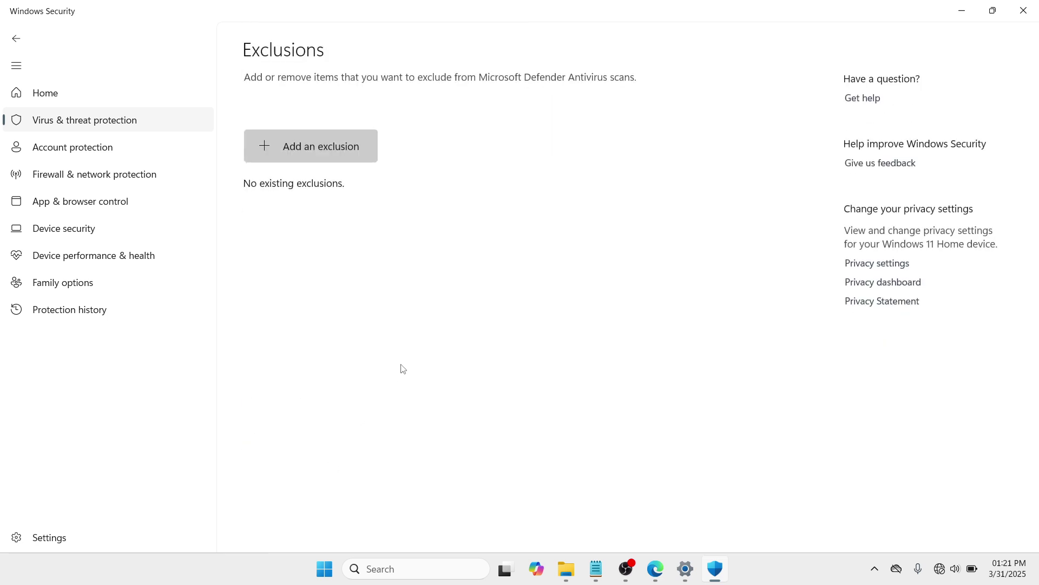
# - Start a new exclusion and search the Desktop for 'roller' in the file browser
pyautogui.click(292, 148)
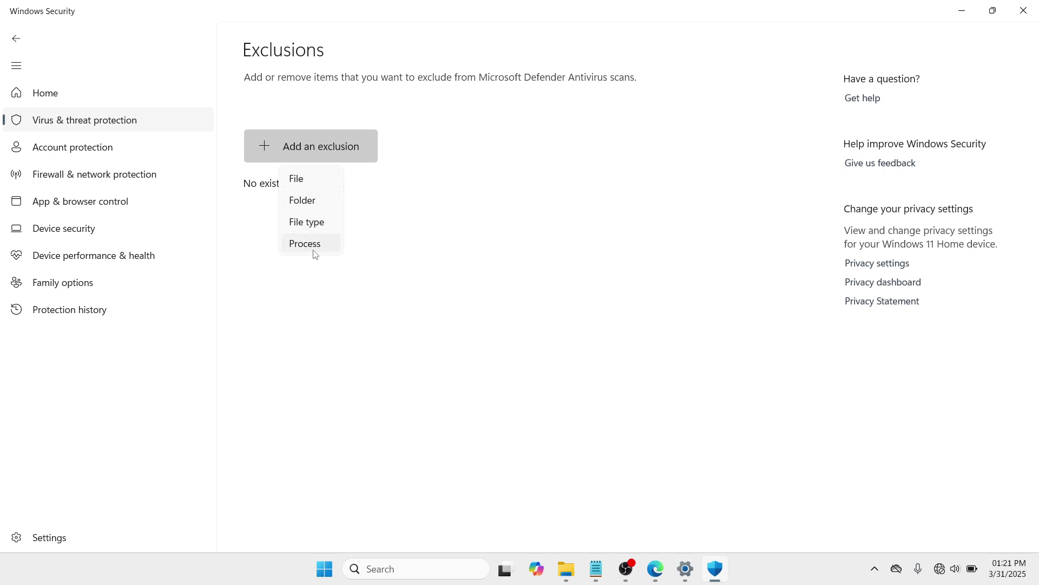
pyautogui.click(318, 186)
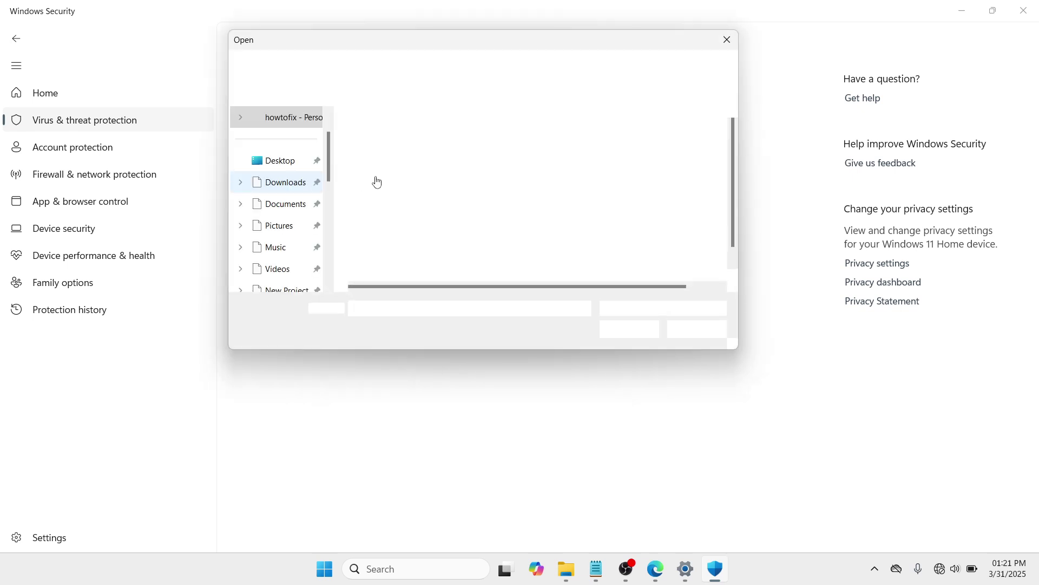
pyautogui.click(630, 68)
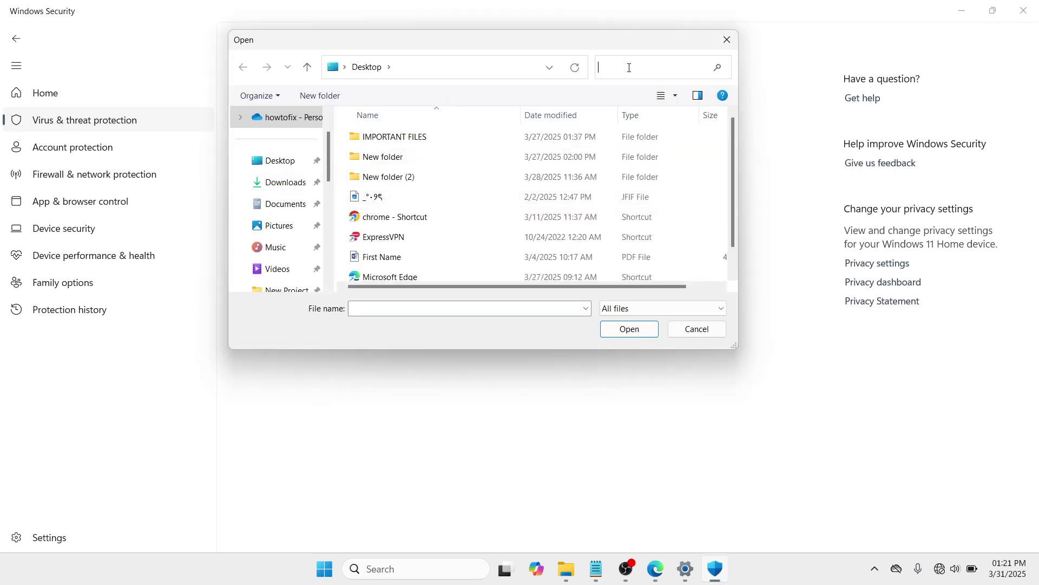
pyautogui.write('roll')
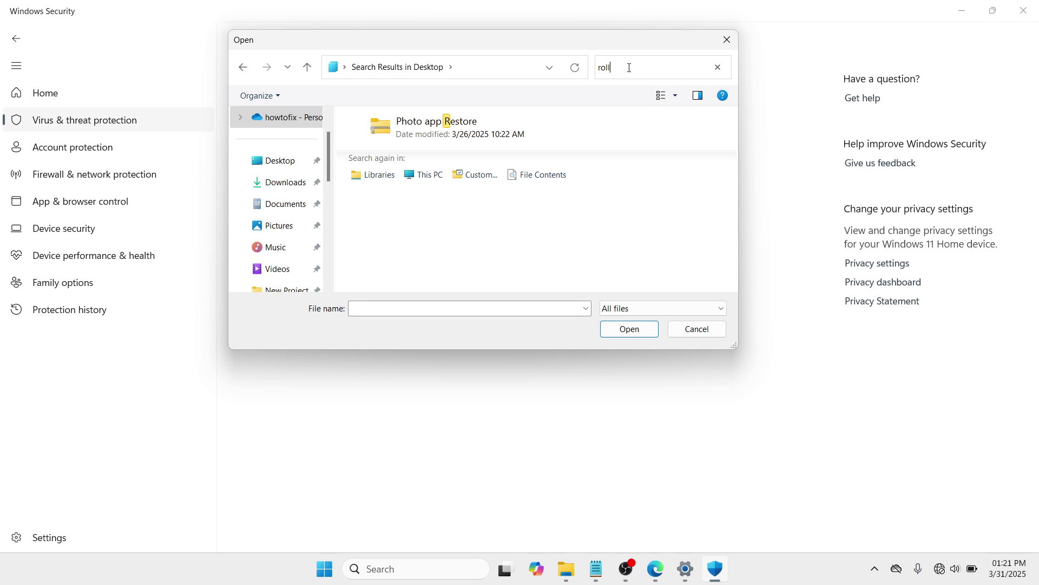
pyautogui.write('er')
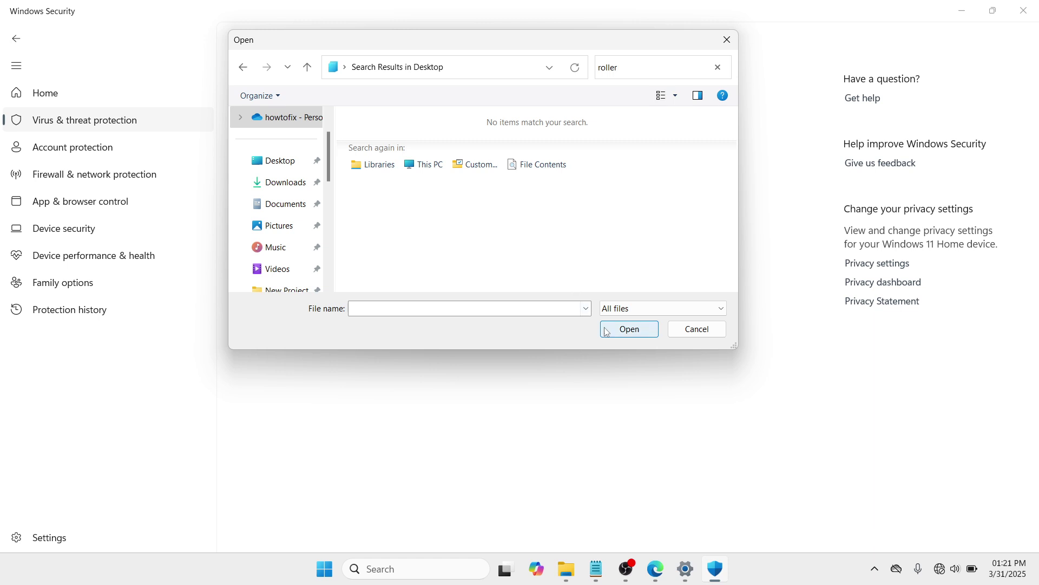
# - Cancel the Open dialog without a selection and close Windows Security and Settings
pyautogui.click(703, 332)
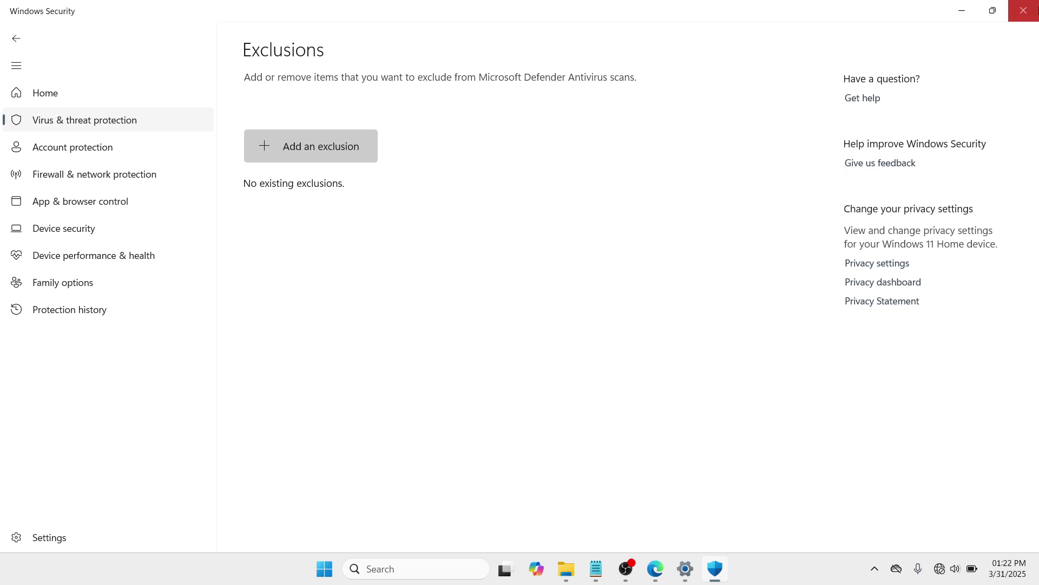
pyautogui.click(1024, 10)
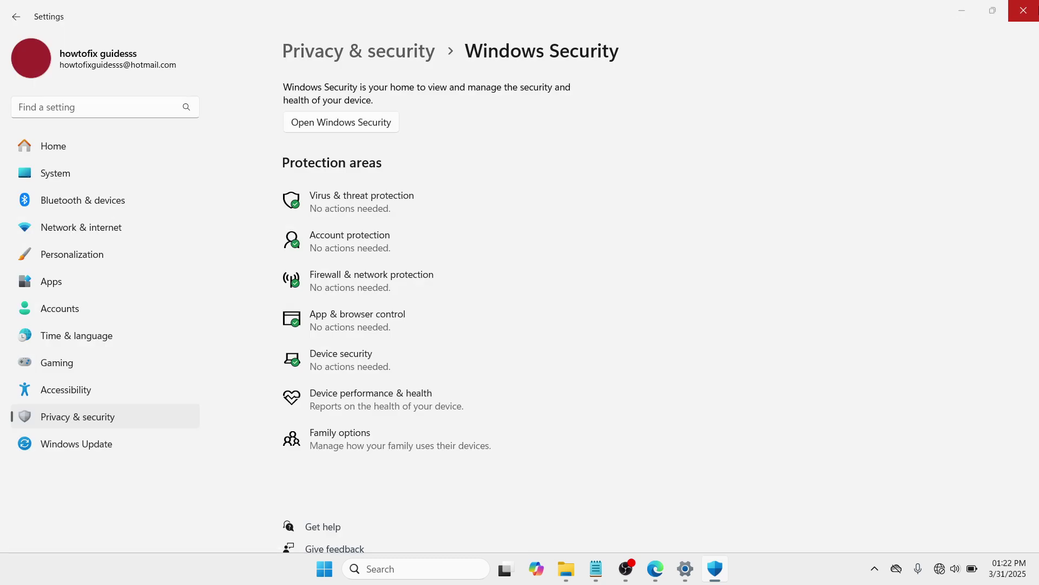
pyautogui.click(1036, 8)
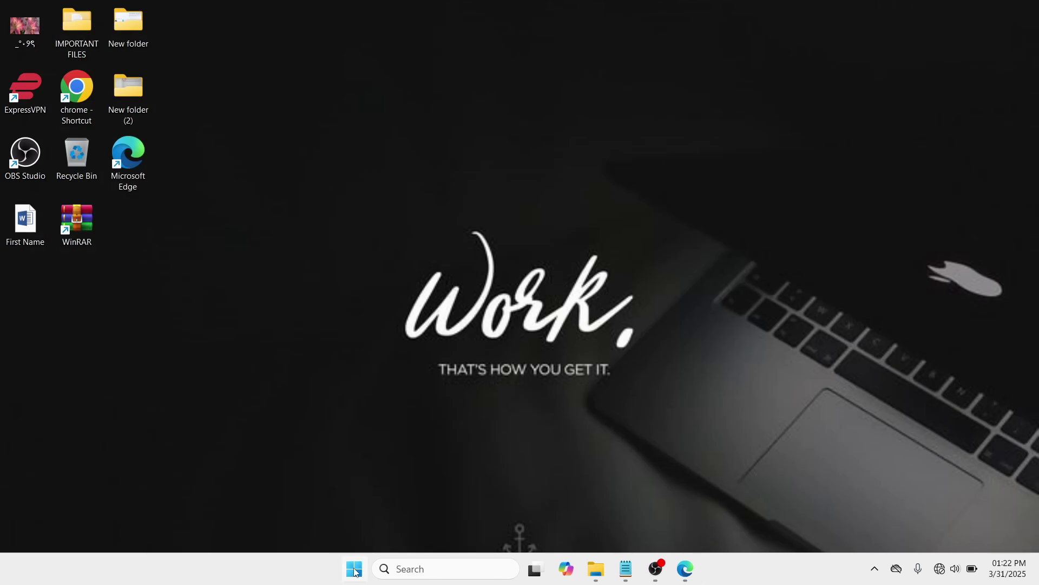
pyautogui.click(355, 569)
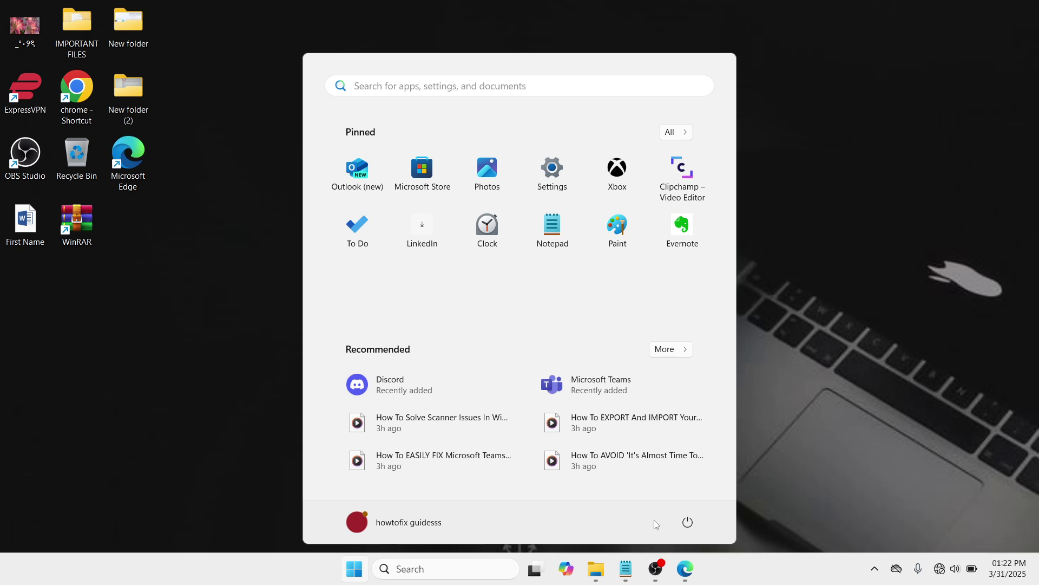
pyautogui.click(688, 523)
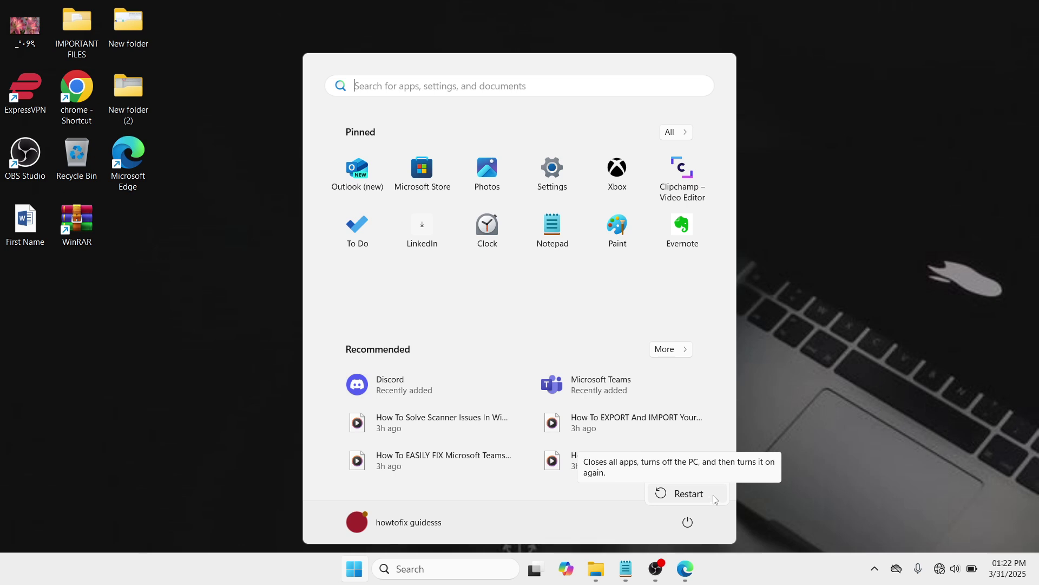
pyautogui.click(776, 495)
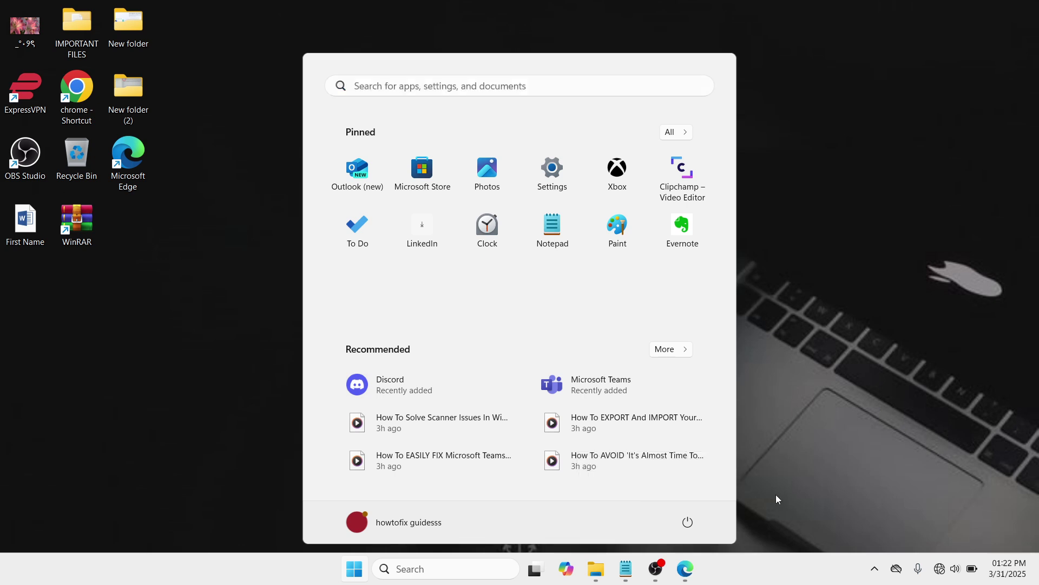
pyautogui.click(776, 495)
pyautogui.click(655, 568)
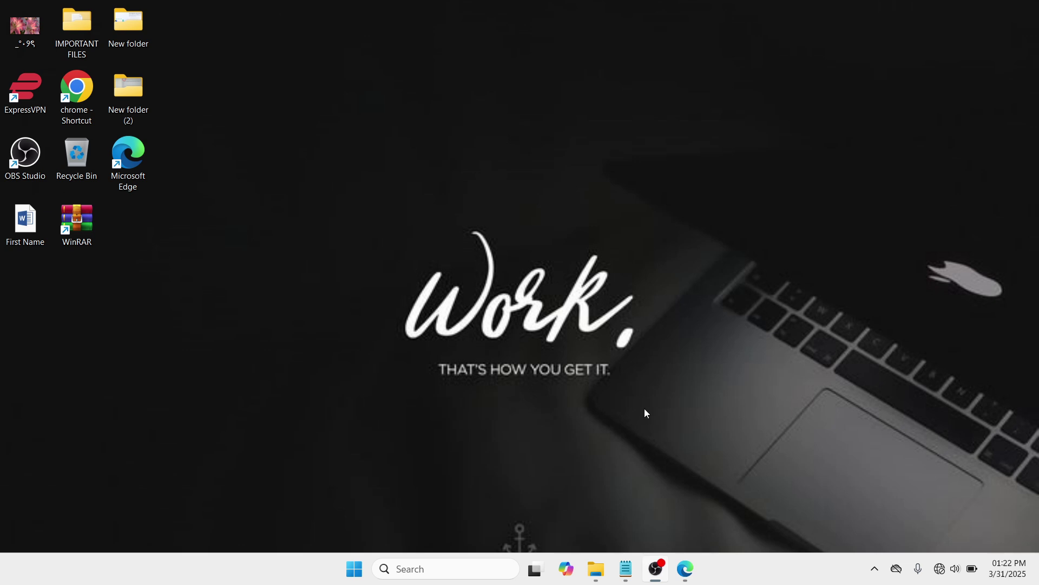